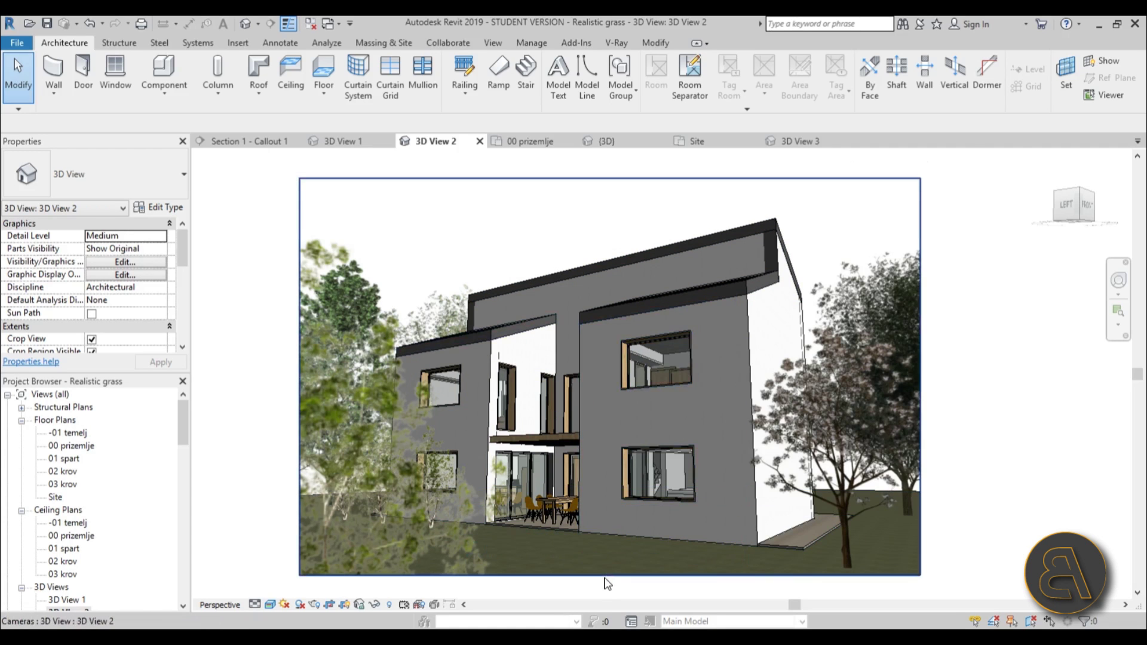
- Zoom and orbit 3D View 2 to inspect the house from other angles
scroll(605, 582, up, 5)
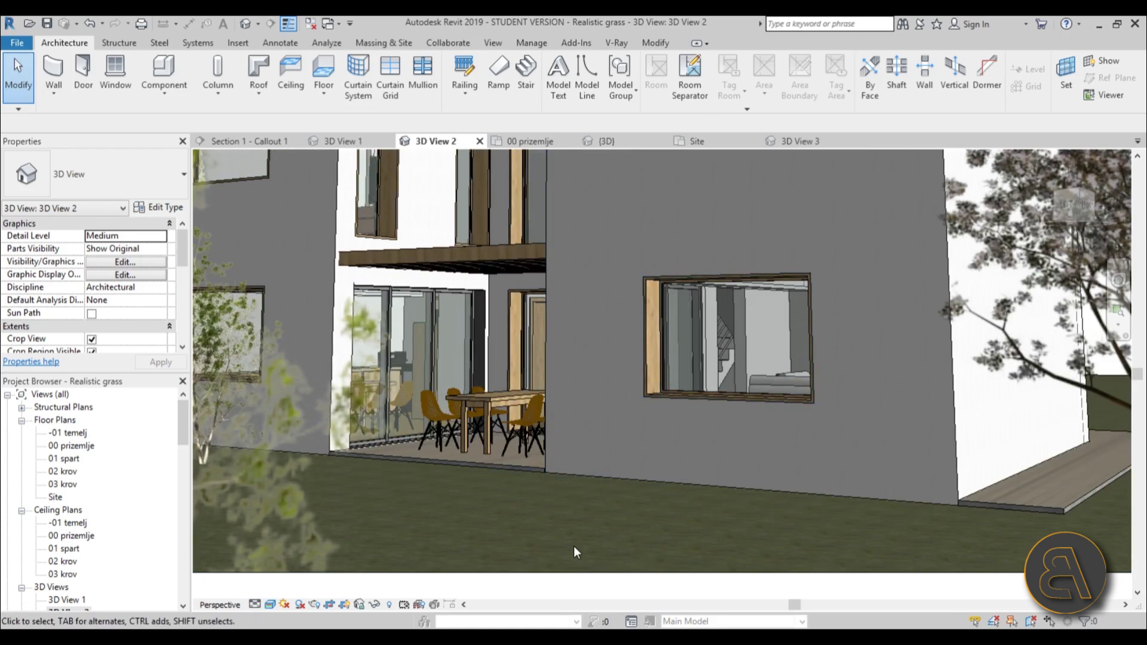
scroll(588, 550, down, 3)
scroll(593, 541, down, 5)
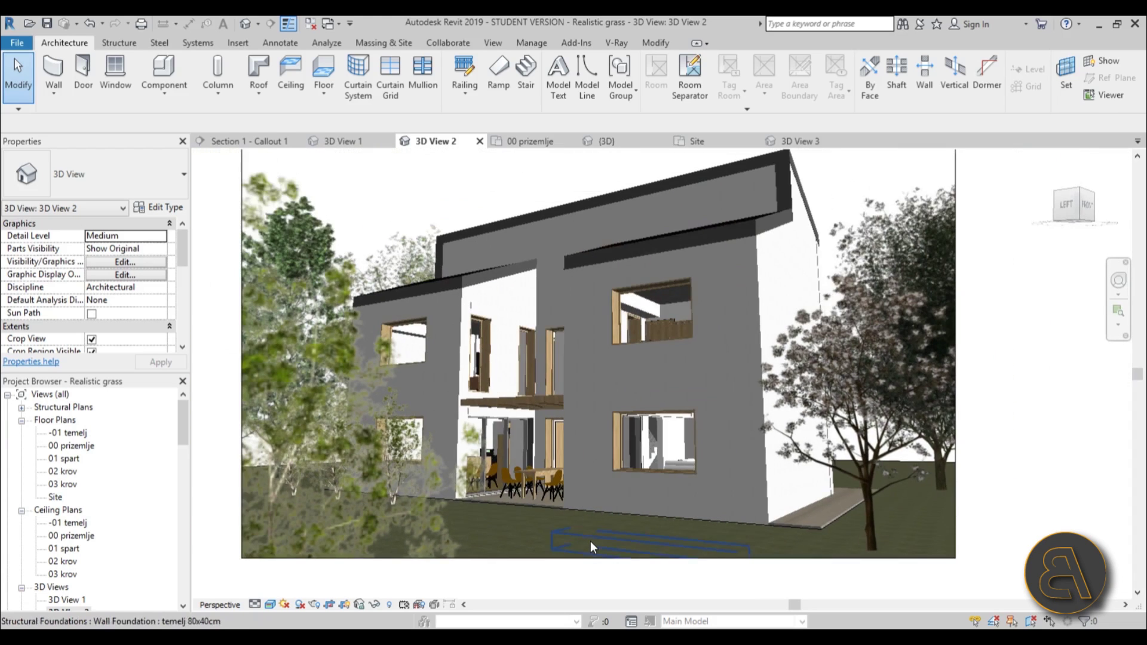
shift+middle_drag(624, 220, 602, 463)
scroll(602, 463, up, 1)
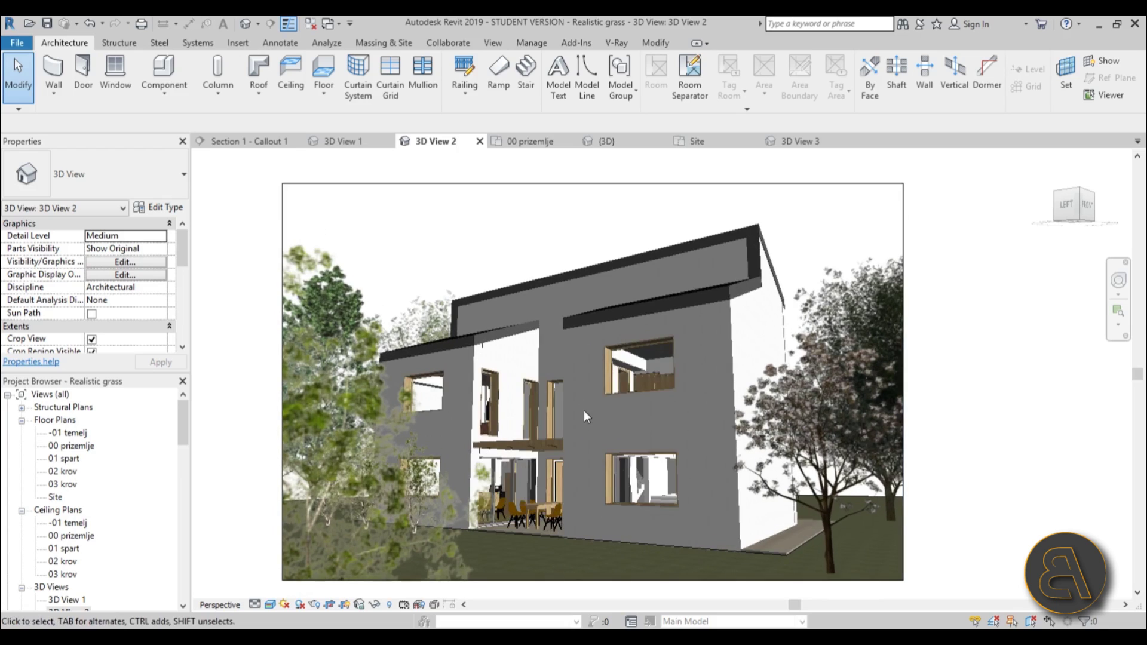
- Bring up the V-Ray rendering tools in the ribbon
click(617, 45)
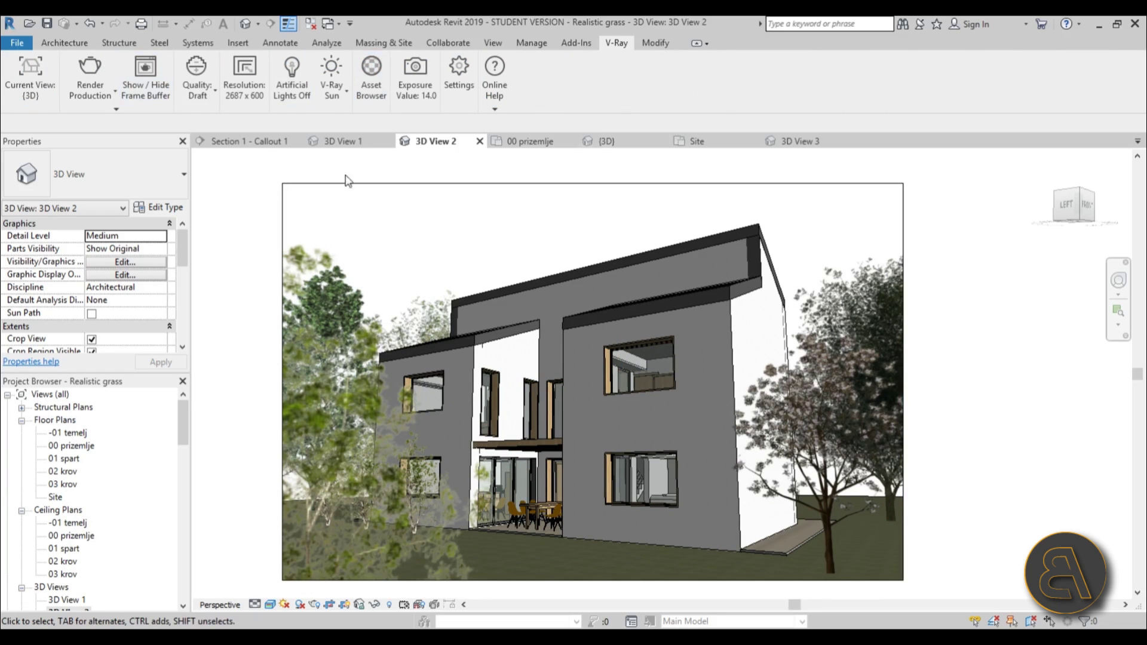
click(112, 103)
drag(182, 419, 183, 437)
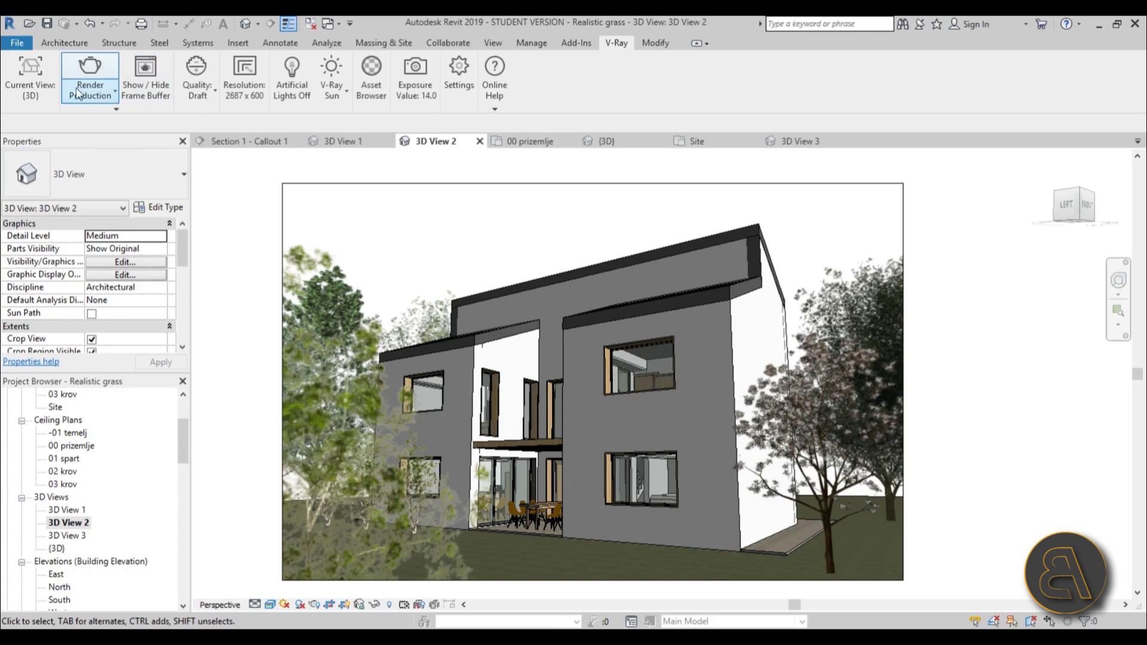
- Set V-Ray to render 3D View 2 with an output width of 900 px
click(41, 98)
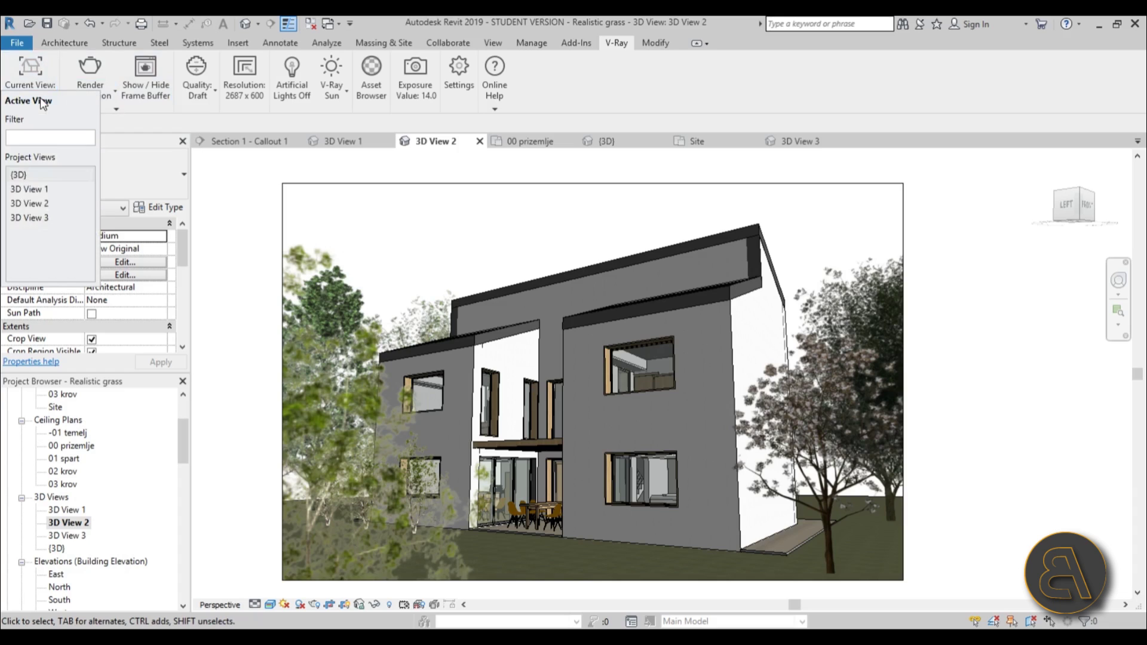
click(34, 206)
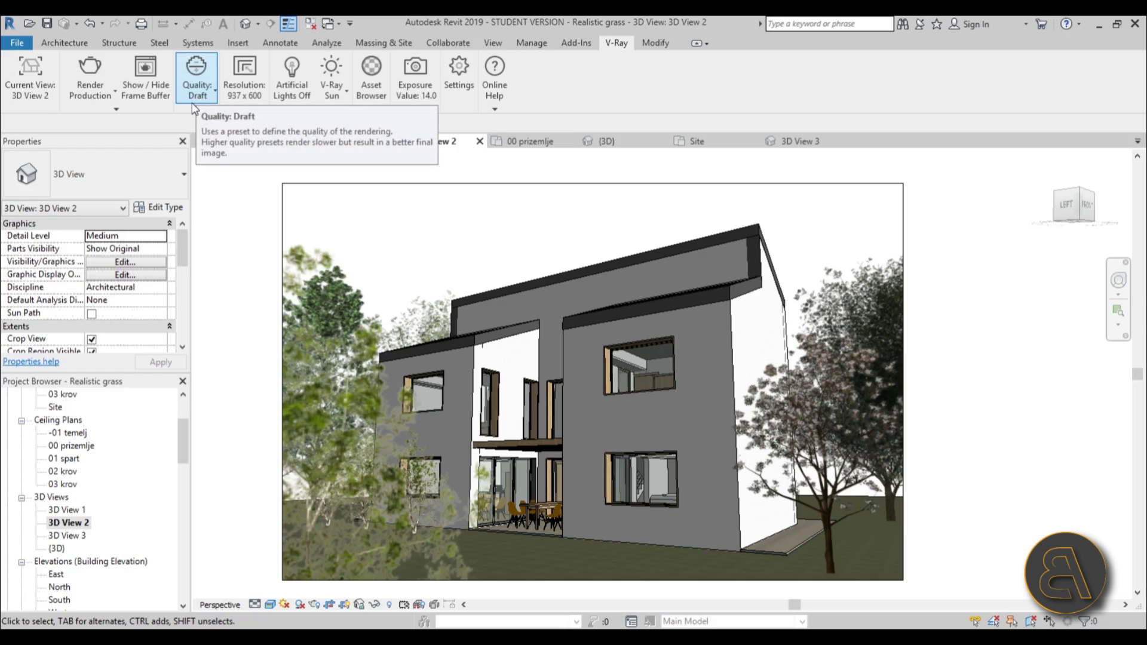
click(244, 81)
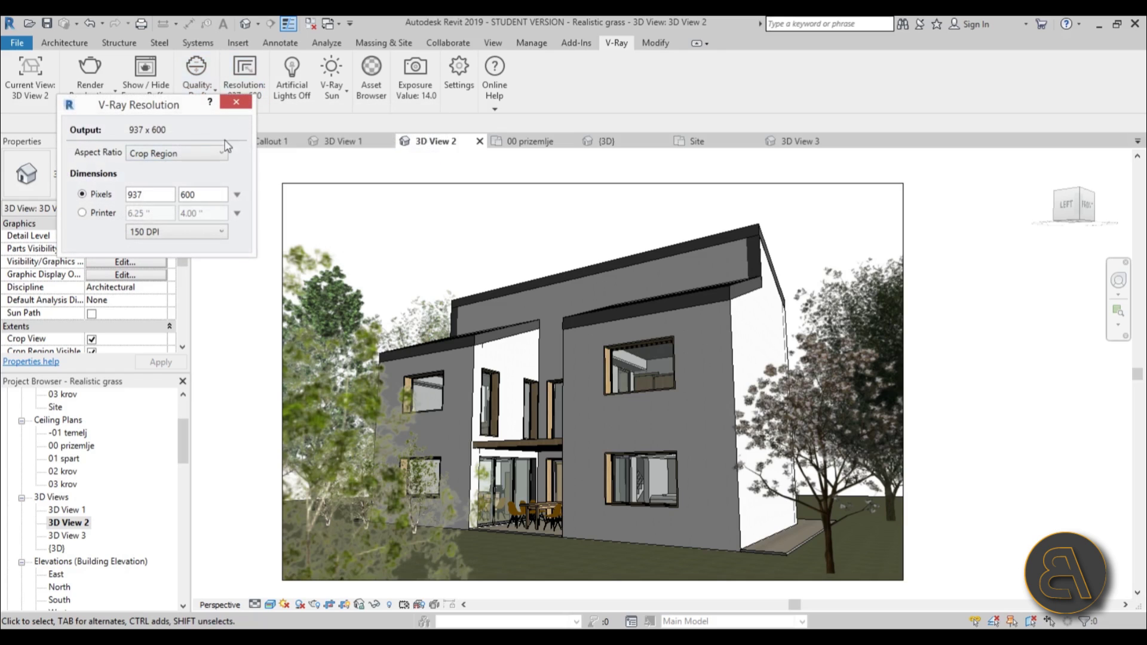
click(158, 197)
double_click(159, 197)
text(6)
click(208, 198)
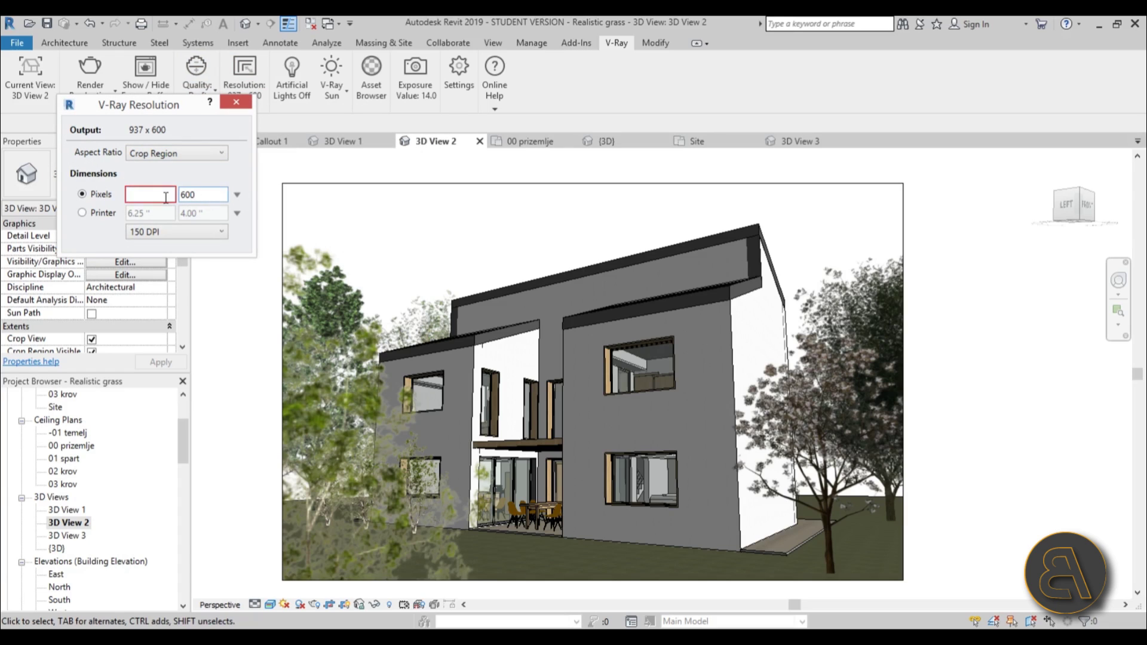
text(900)
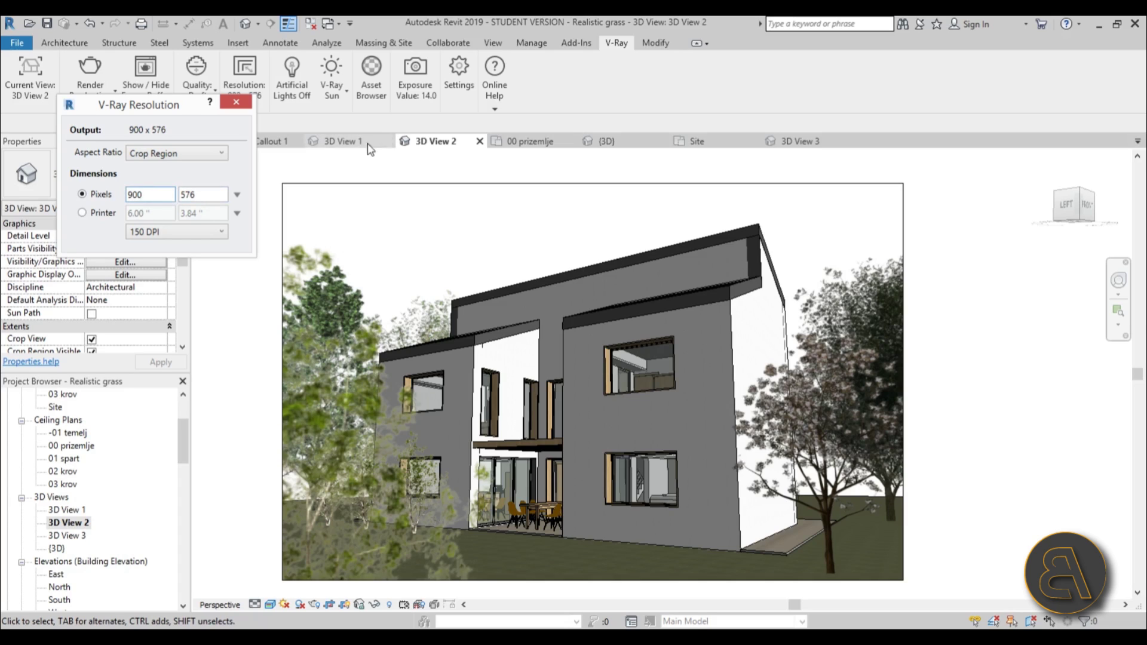
- Keep print resolution at 150 DPI and leave exposure value unchanged at 14.0
click(146, 233)
click(156, 235)
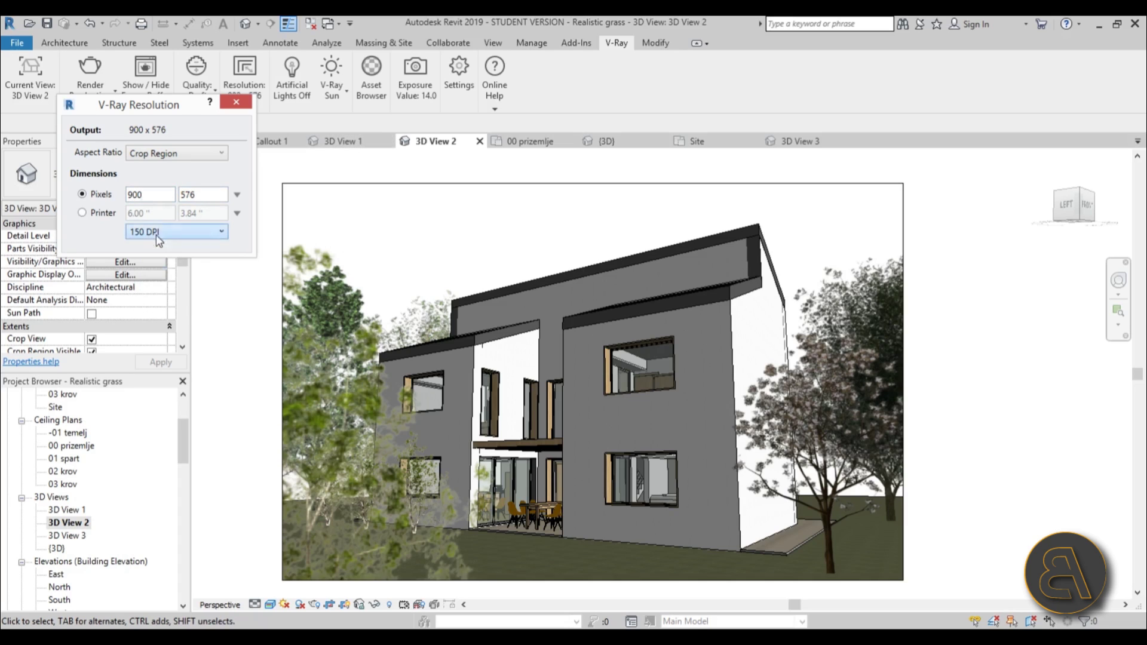
click(237, 103)
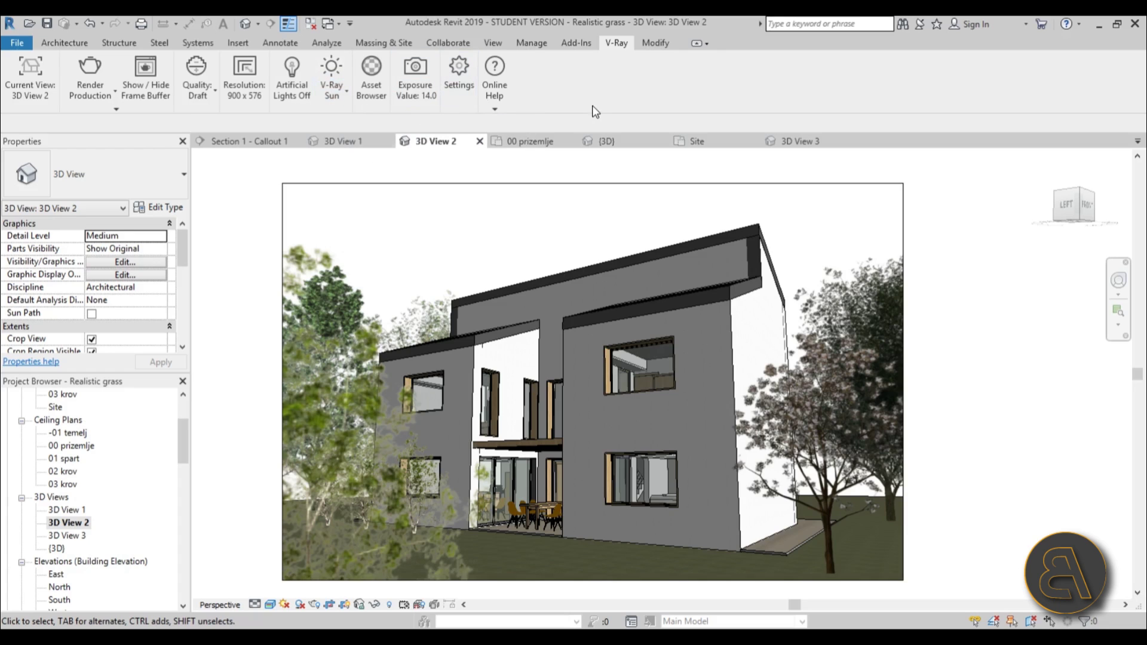
click(412, 98)
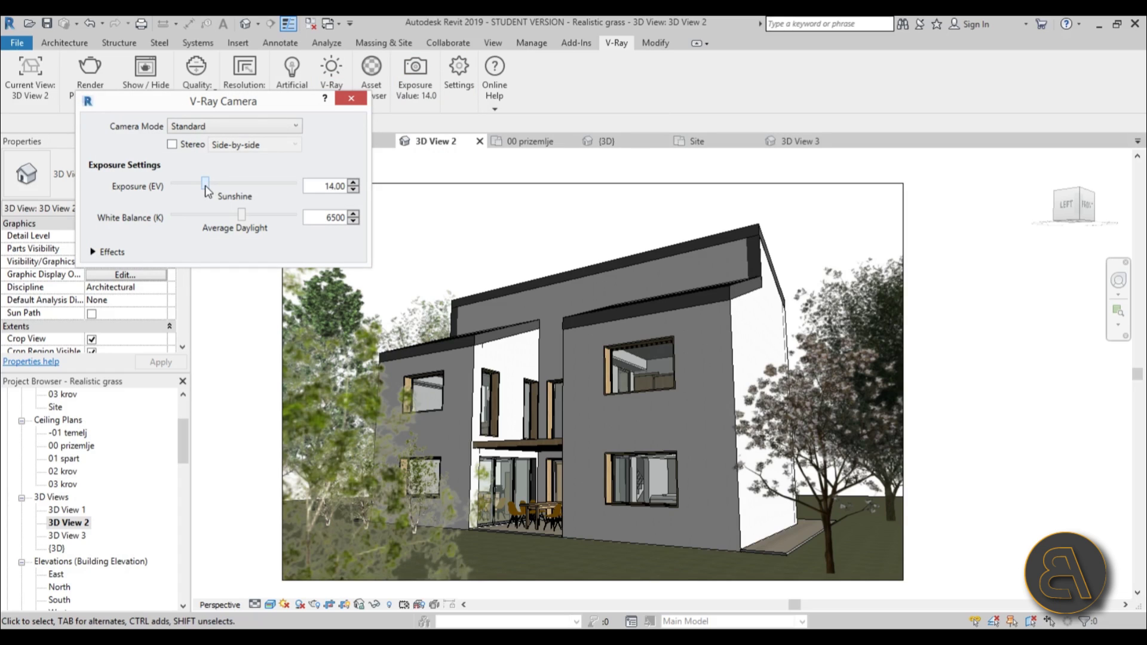
click(351, 99)
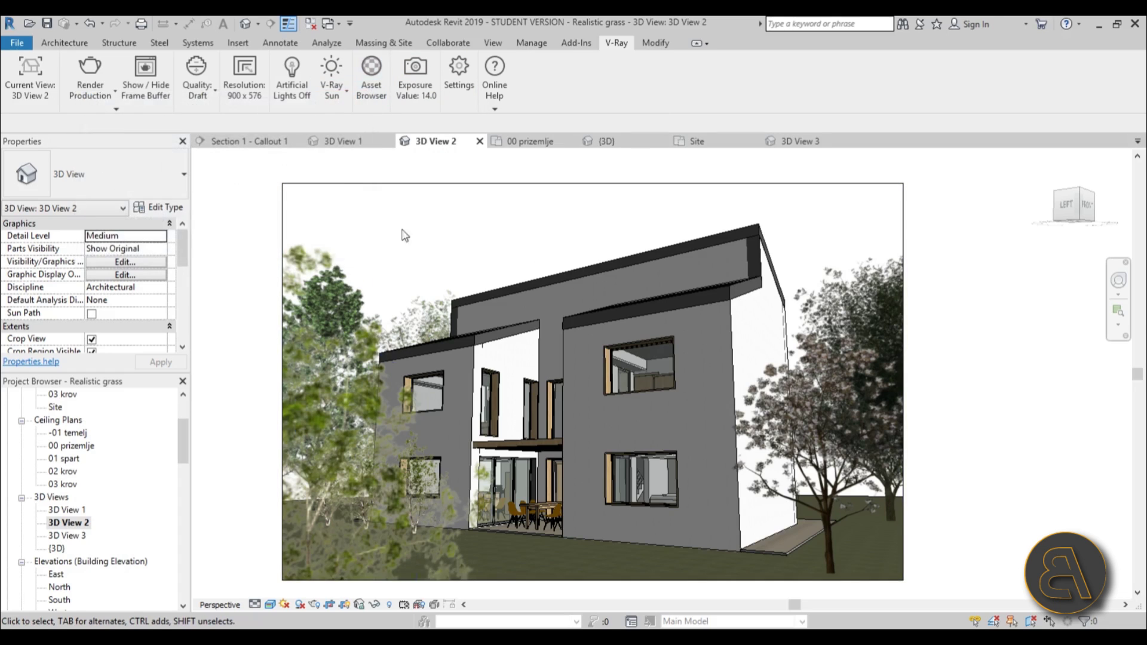
- Start an interactive V-Ray render and move the frame buffer window left
click(90, 100)
click(124, 150)
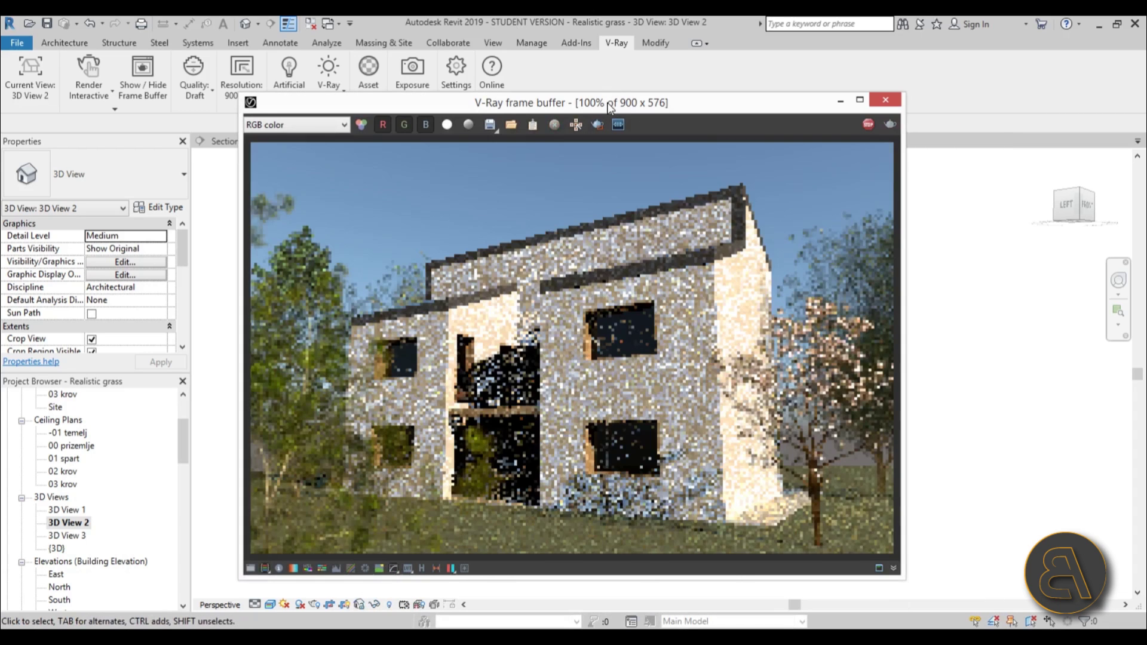
drag(609, 107, 451, 102)
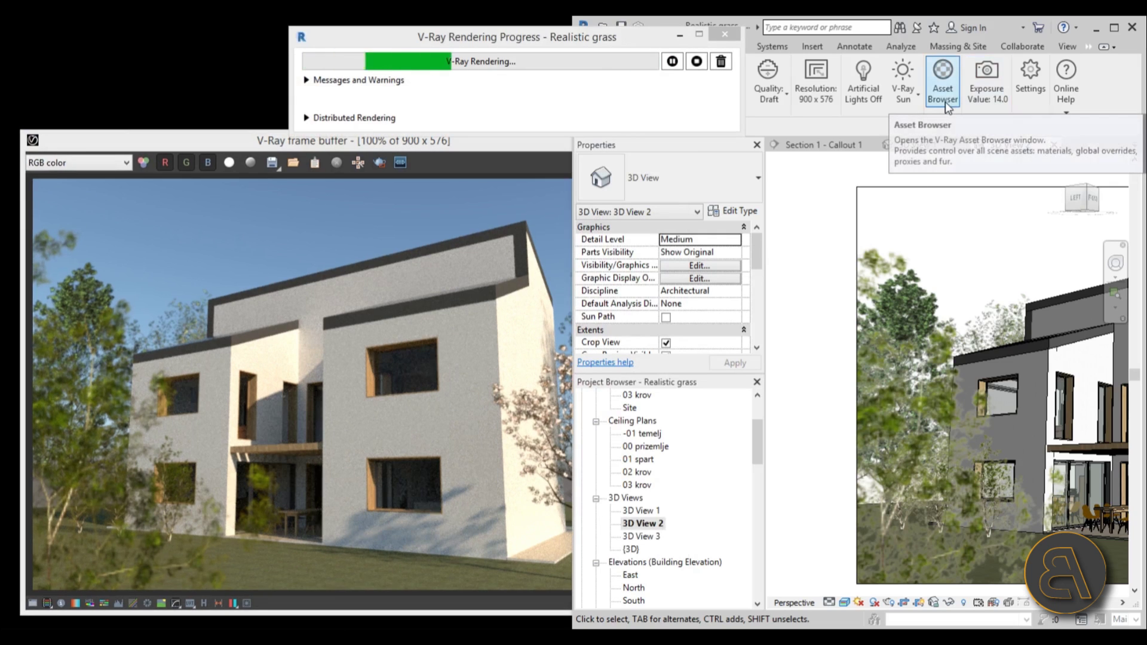
- In the Asset Browser's V-Ray Fur list, filter 'plant' and enable fur on Plant (930 strands/m², 10 cm)
click(943, 96)
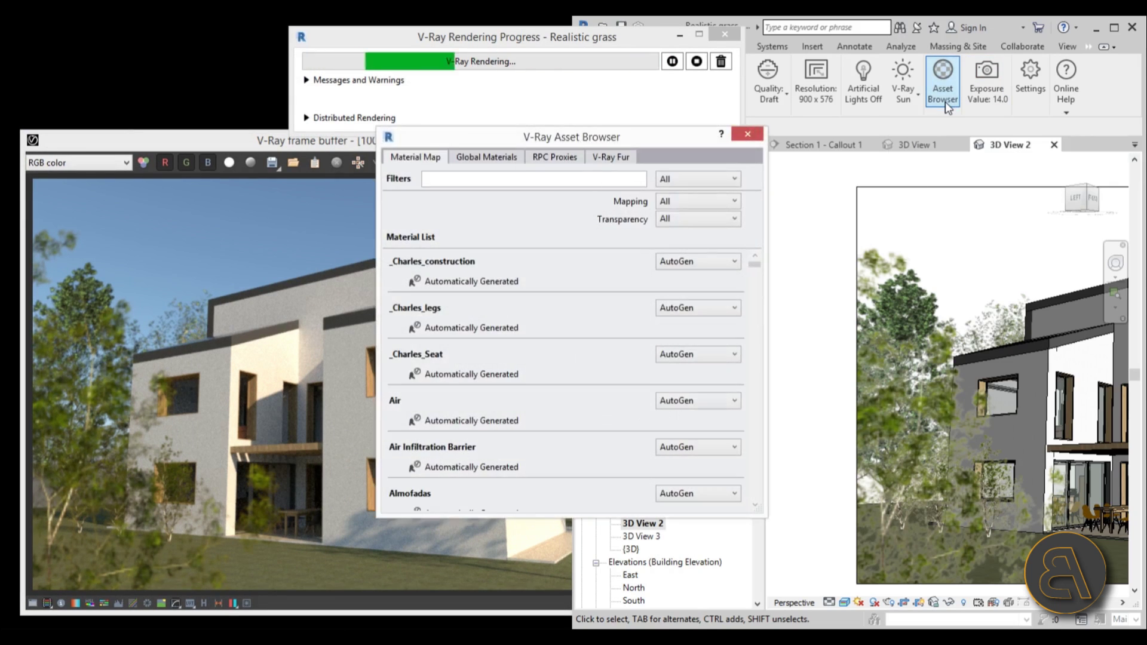
drag(550, 137, 588, 141)
click(652, 160)
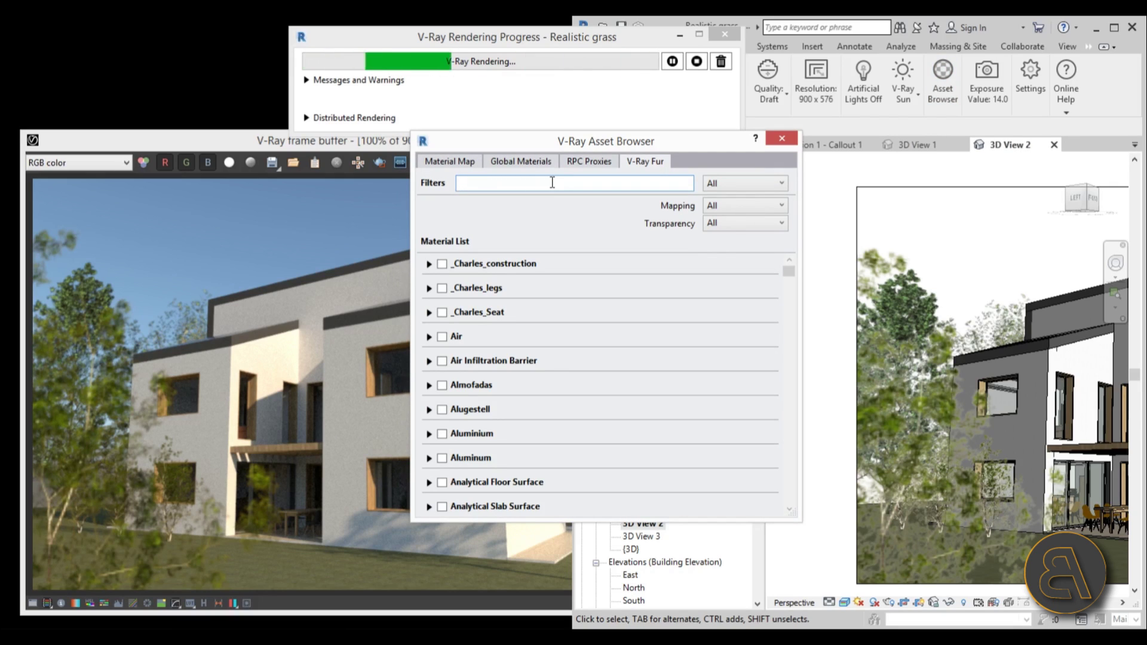
text(plant)
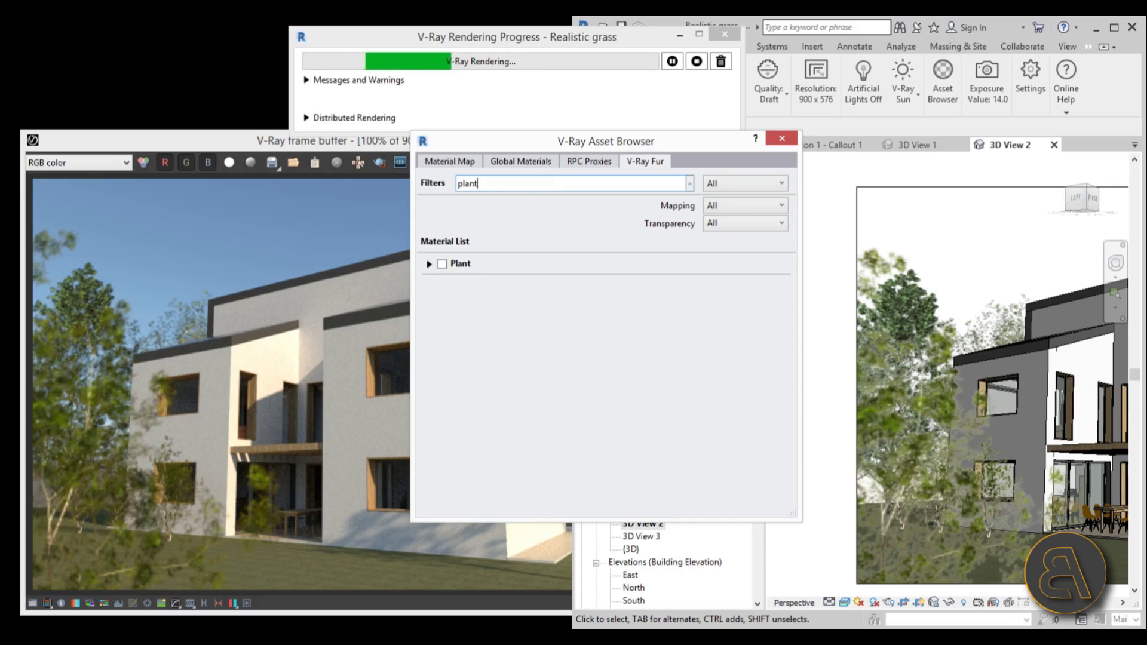
click(442, 264)
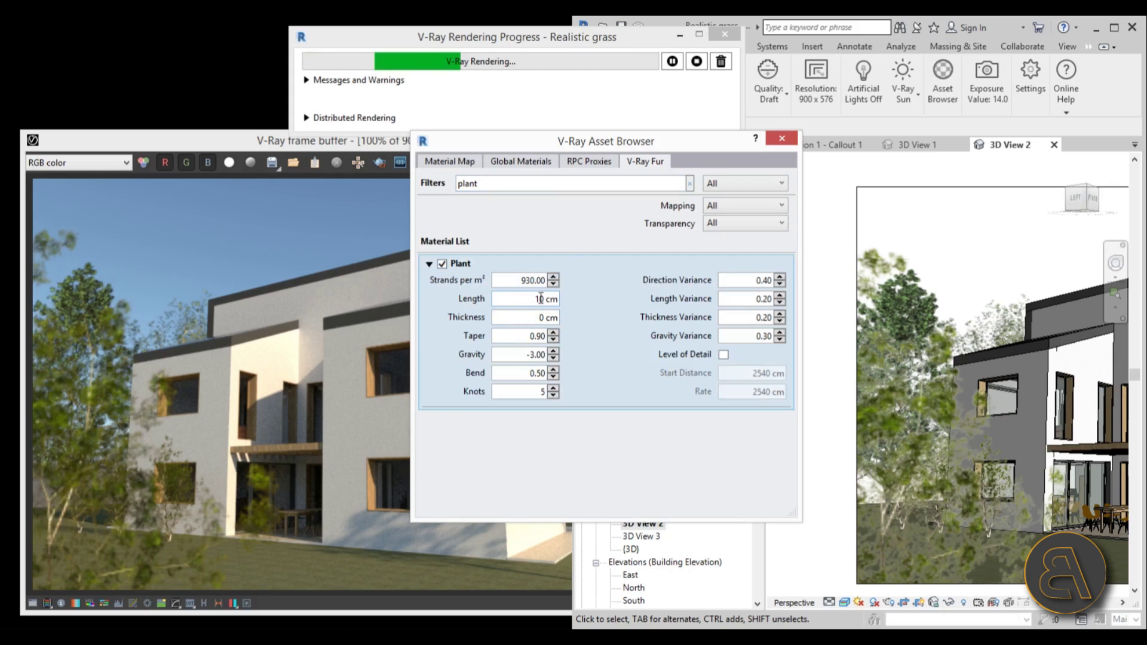
drag(587, 143, 665, 150)
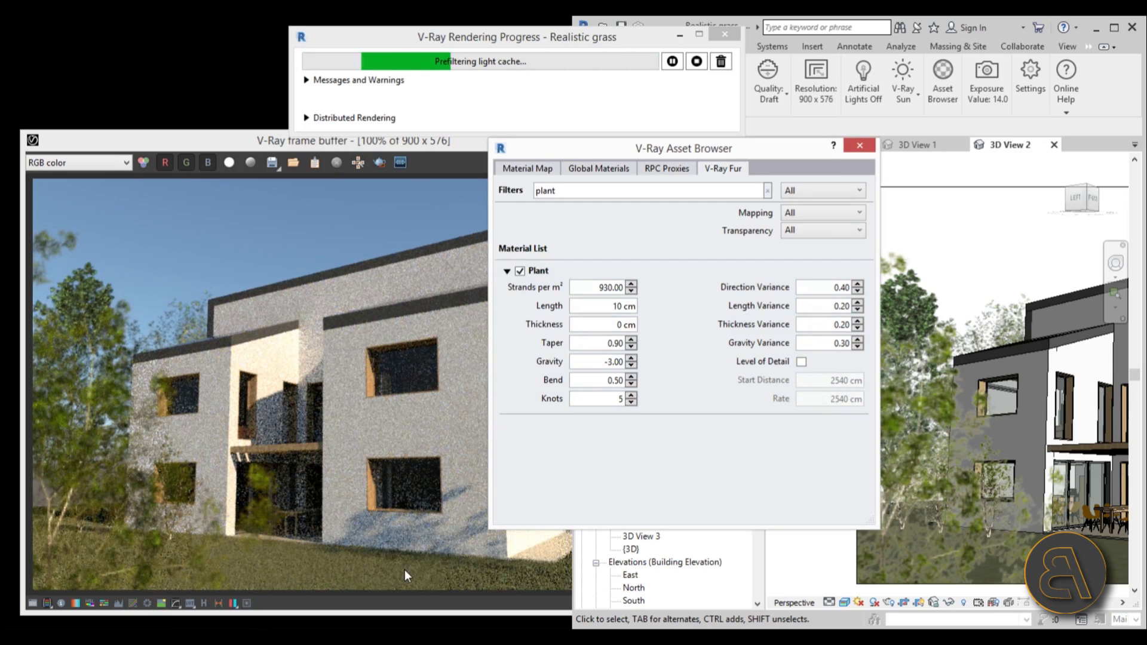
- Zoom into the fur grass in the frame buffer, then bring back the Plant fur settings
click(393, 577)
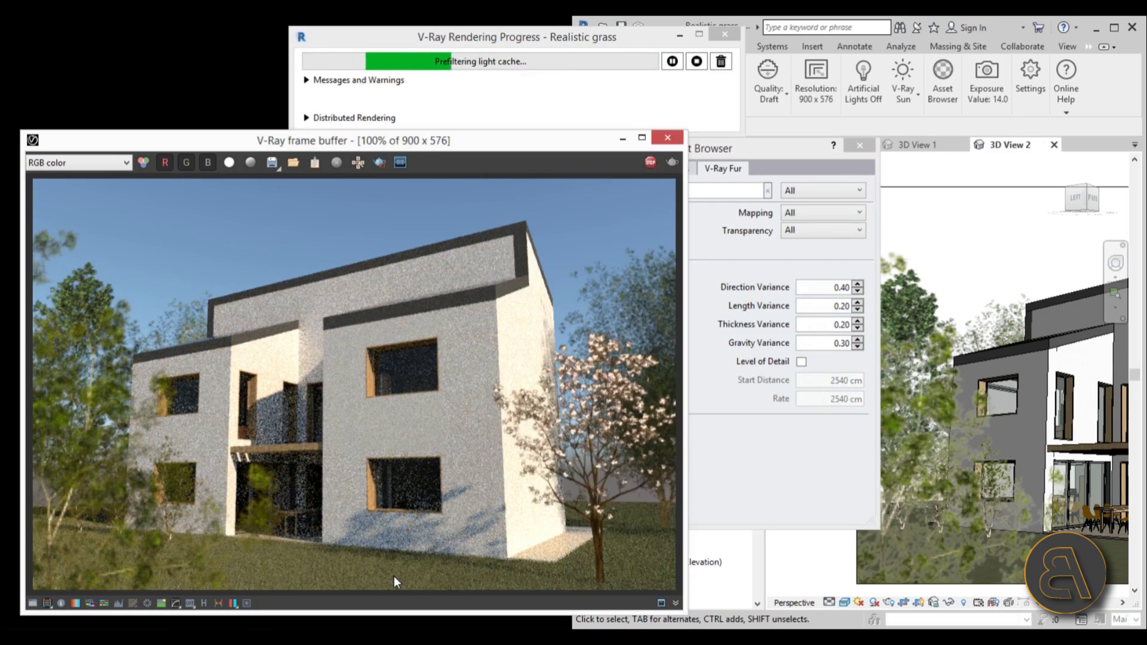
scroll(394, 575, up, 2)
scroll(360, 536, up, 1)
scroll(349, 510, down, 1)
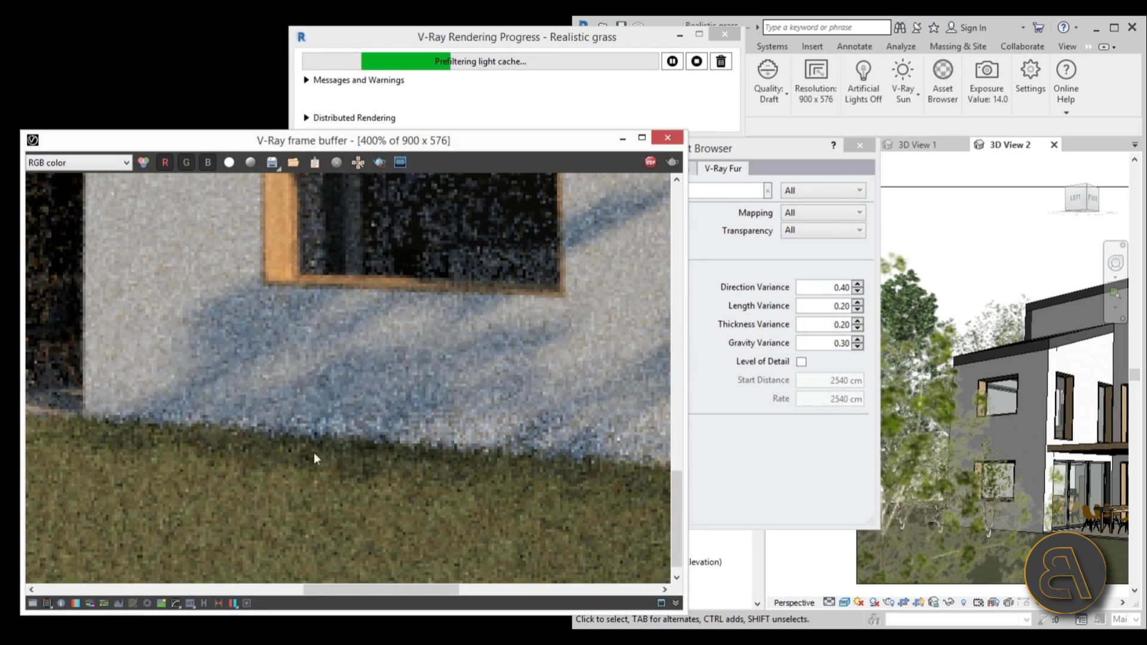
click(830, 174)
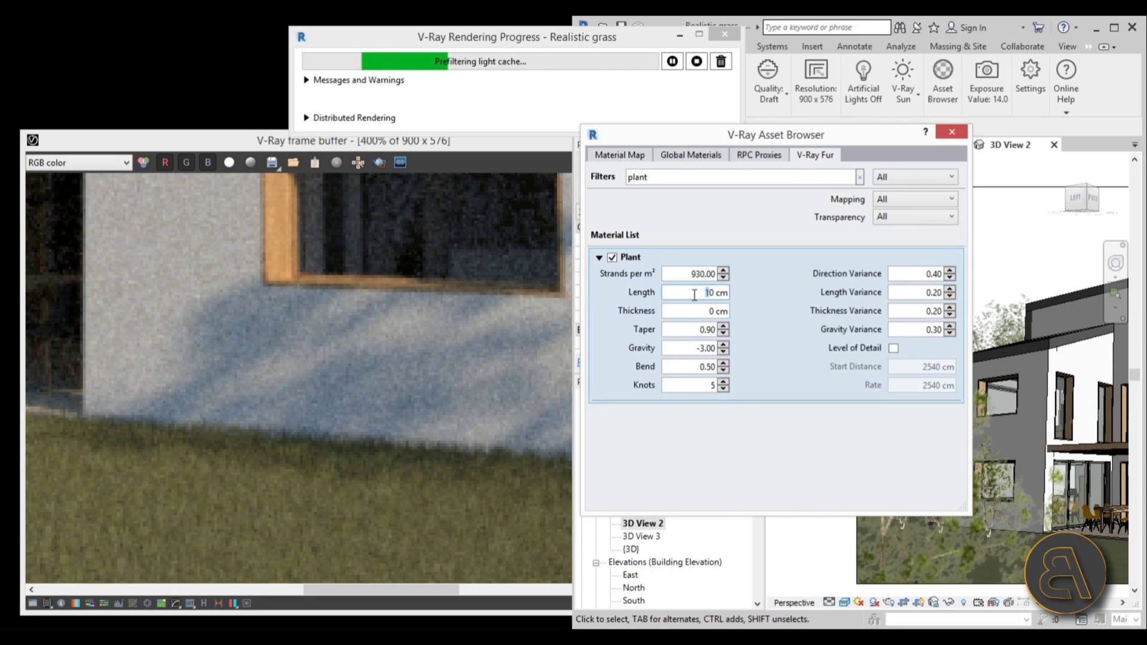
- Change the Plant fur blade length from 10 cm to 20 cm and watch the render refresh
text(2)
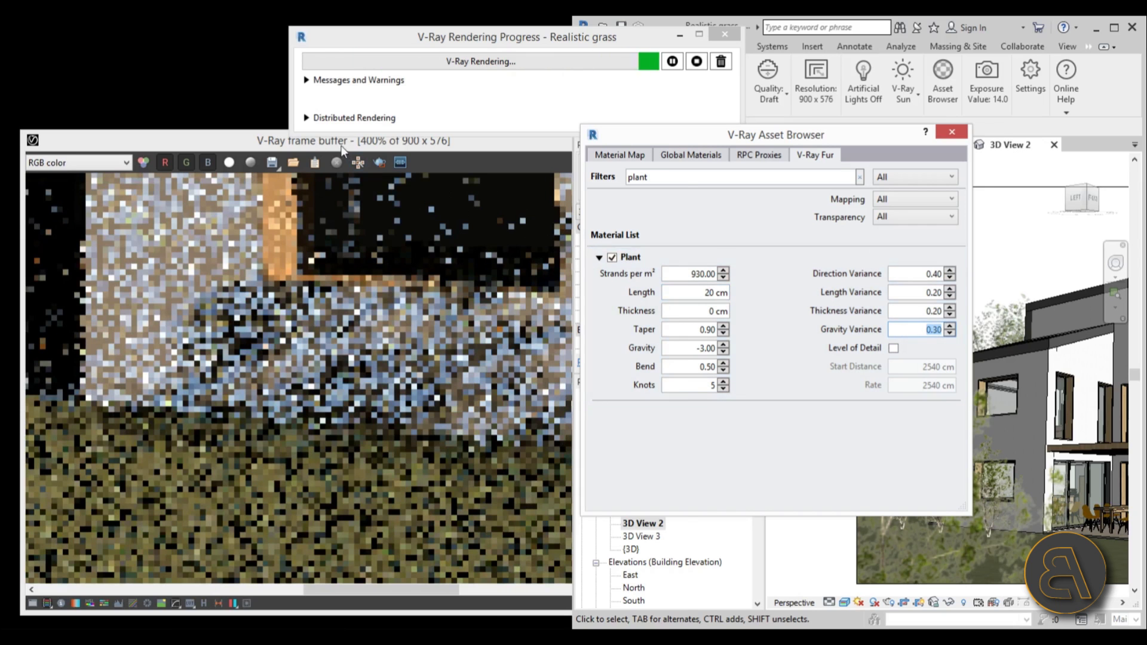
click(378, 360)
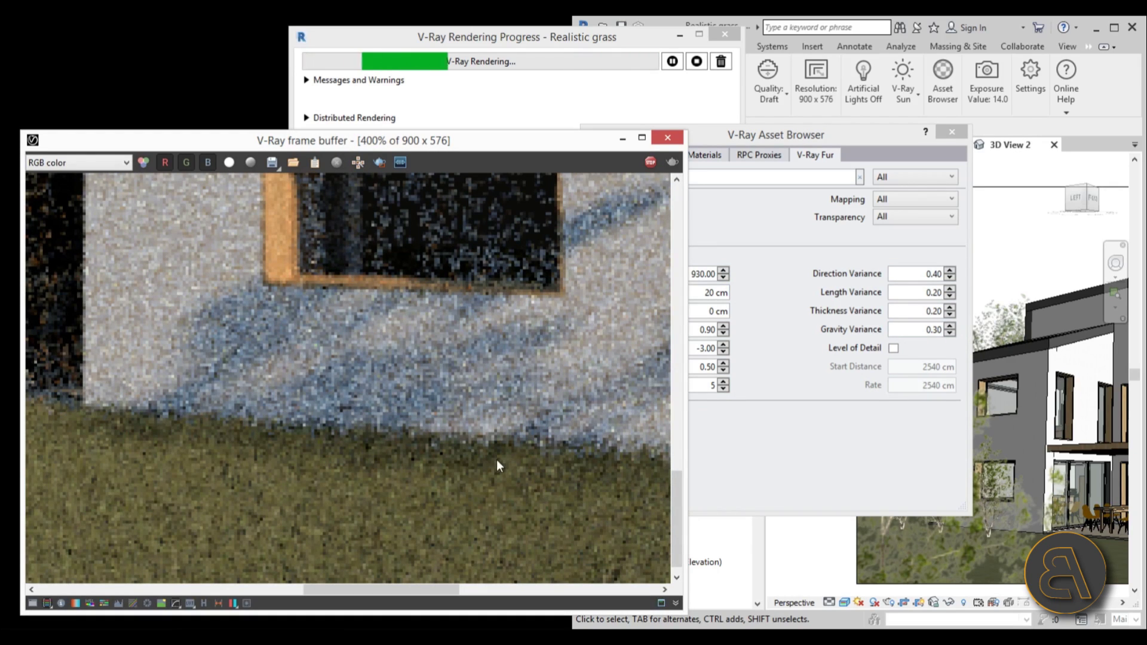
click(798, 139)
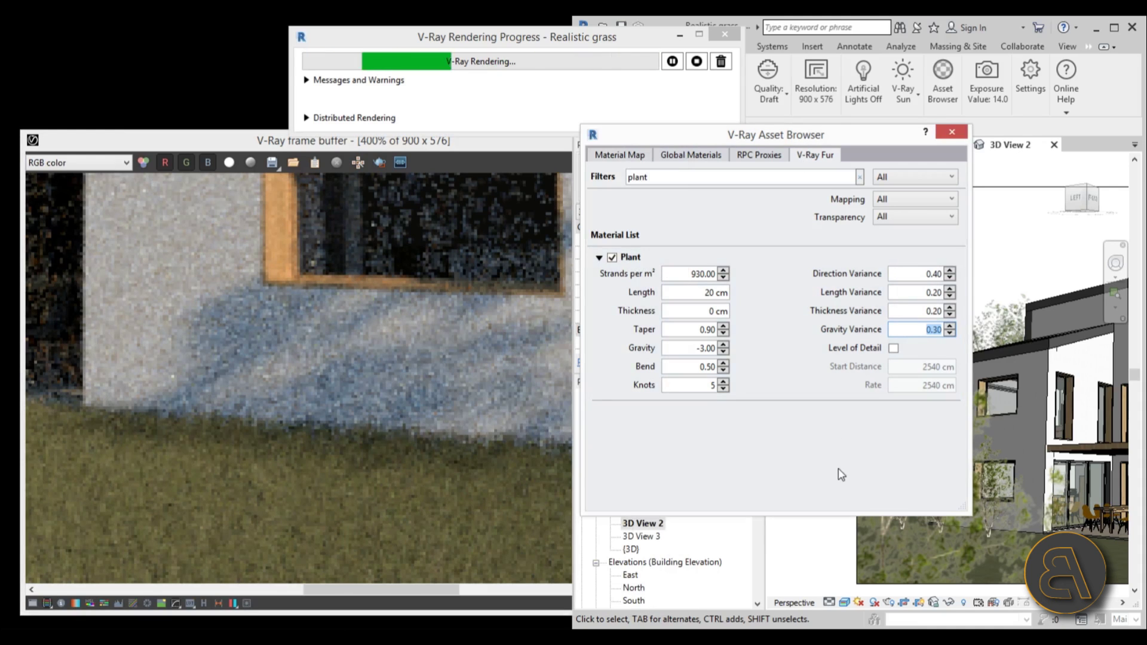